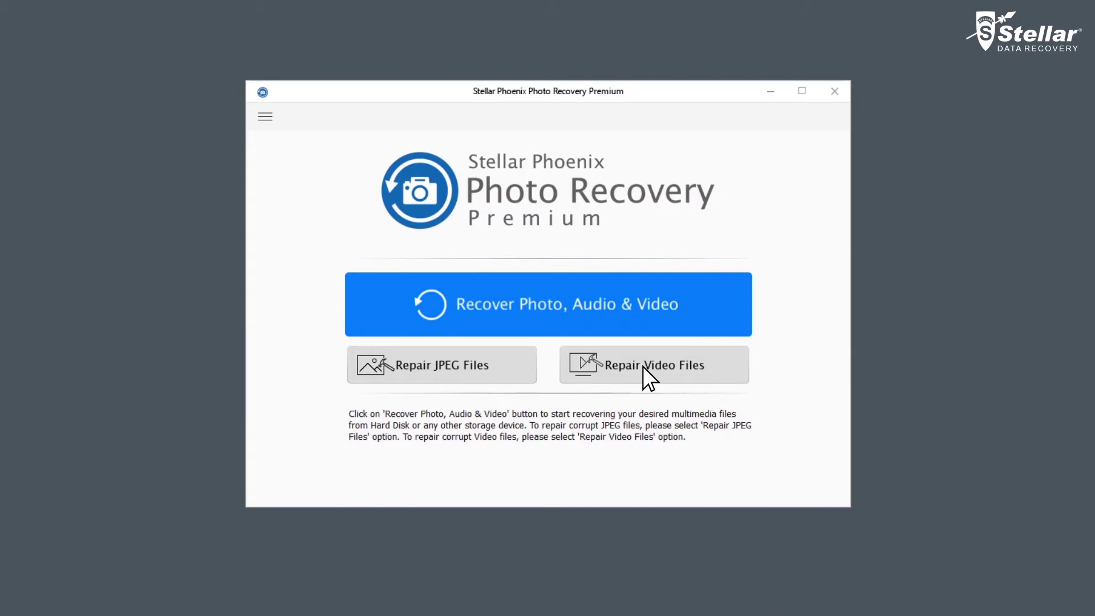
Start a photo, audio and video recovery on the Data (D:) 736.1 GB NTFS drive
click(605, 323)
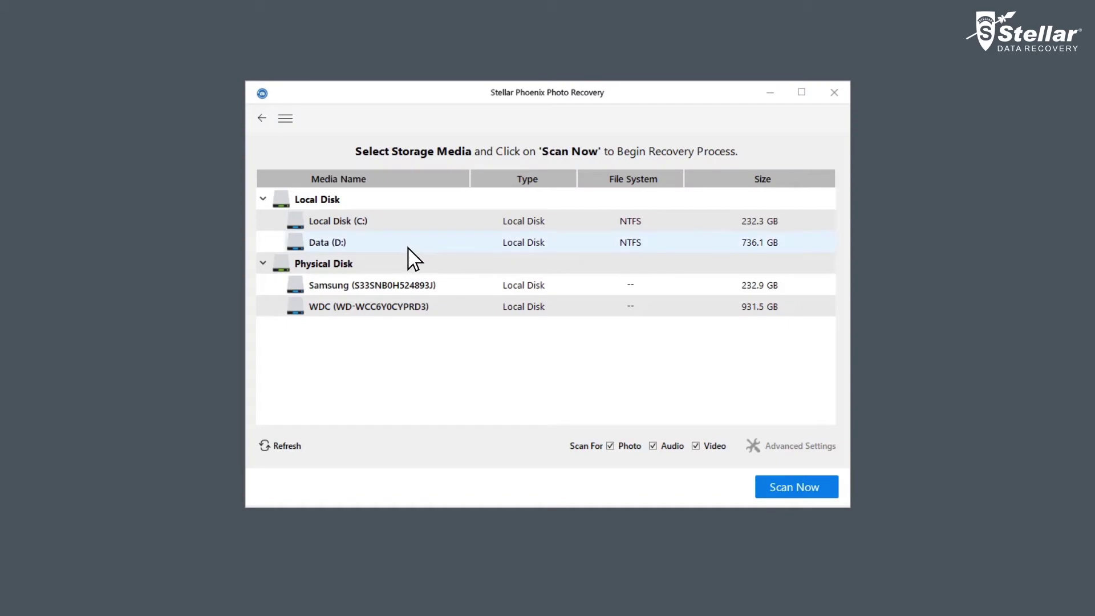
click(407, 248)
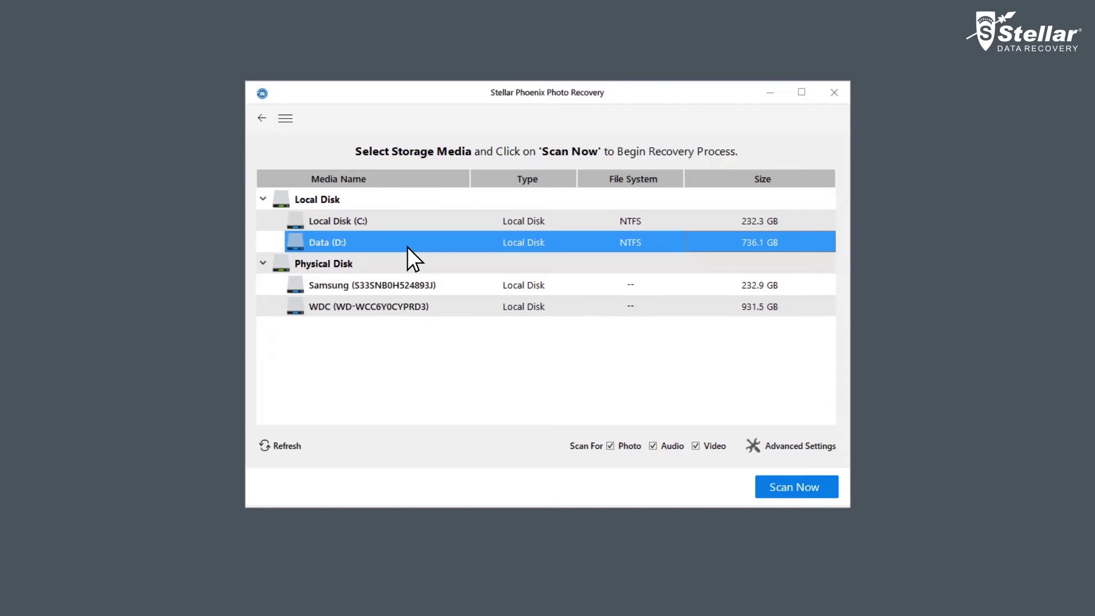
Scan Data (D:) and browse the results in the Classic, Deleted and File List views
click(796, 486)
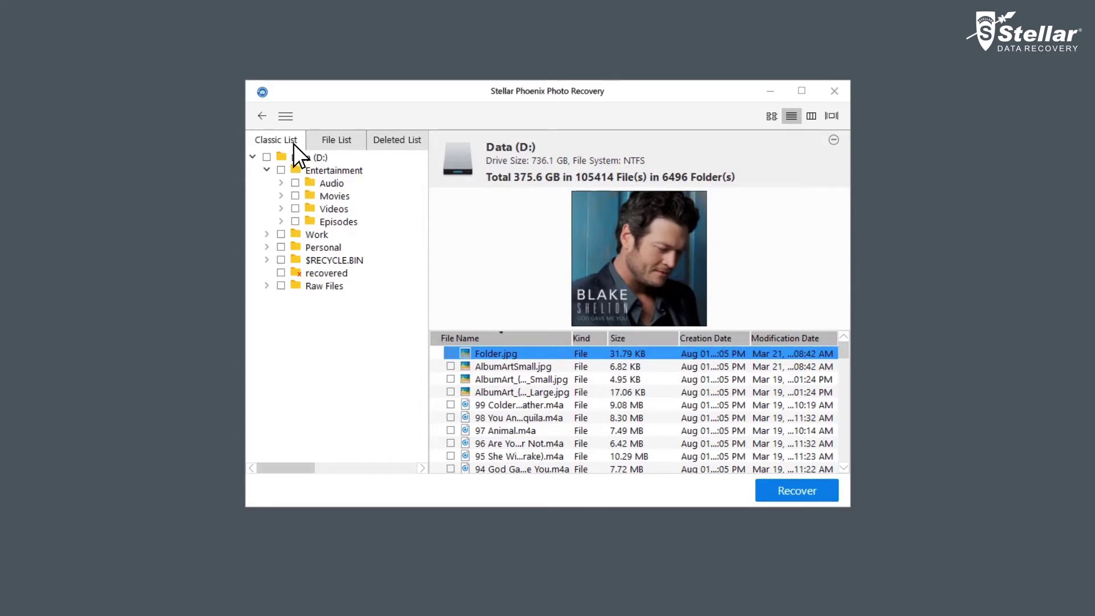
click(341, 144)
click(417, 150)
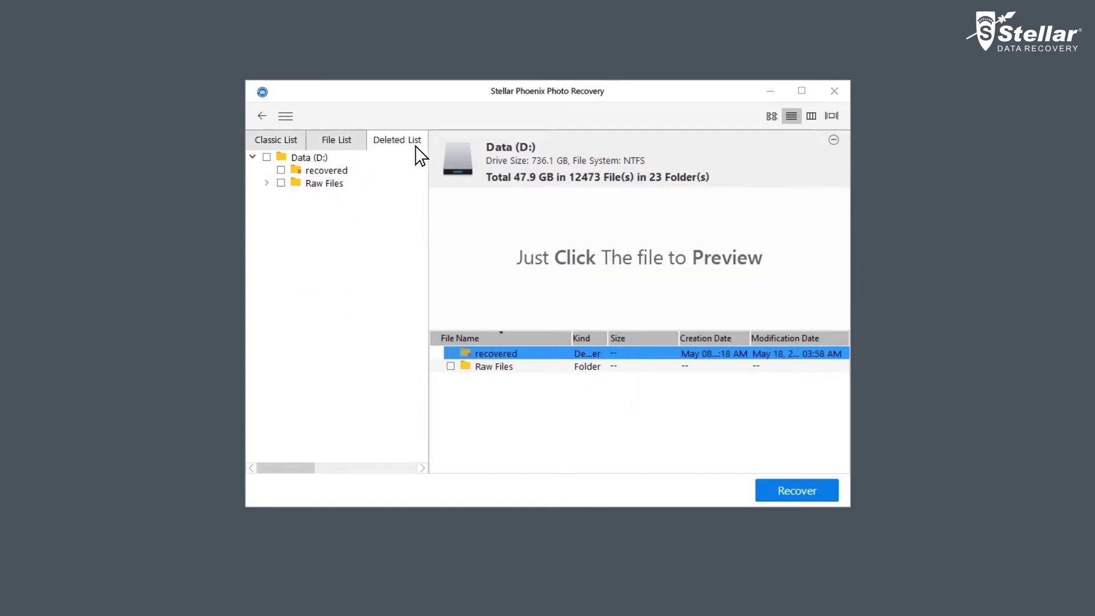
click(354, 144)
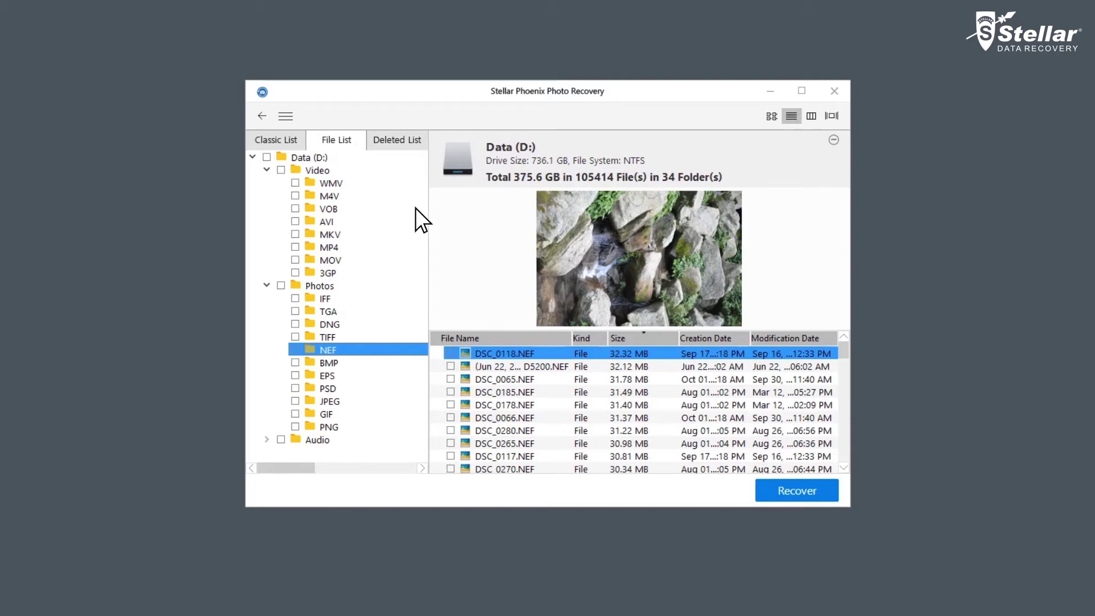
Preview an NEF photo, then play and pause video3.mp4 from the MP4 folder
click(569, 367)
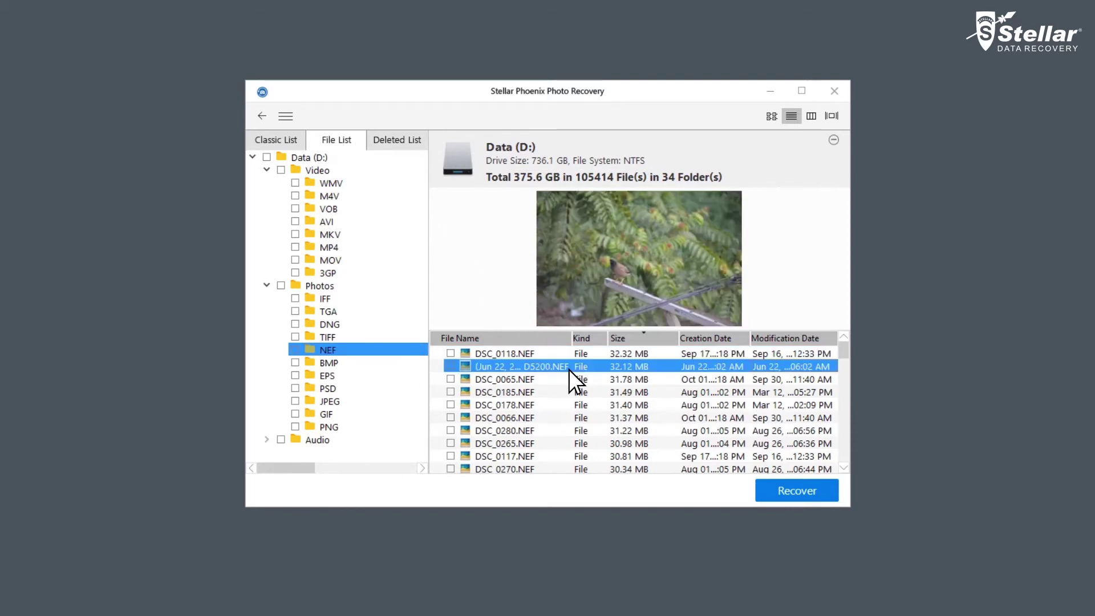
click(329, 248)
click(453, 324)
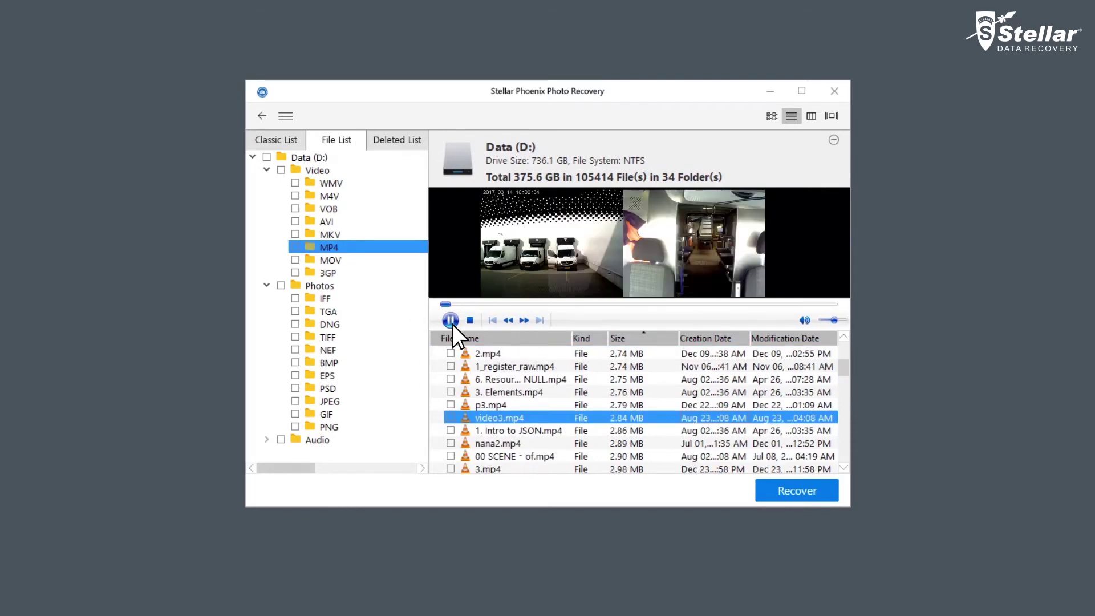
click(452, 323)
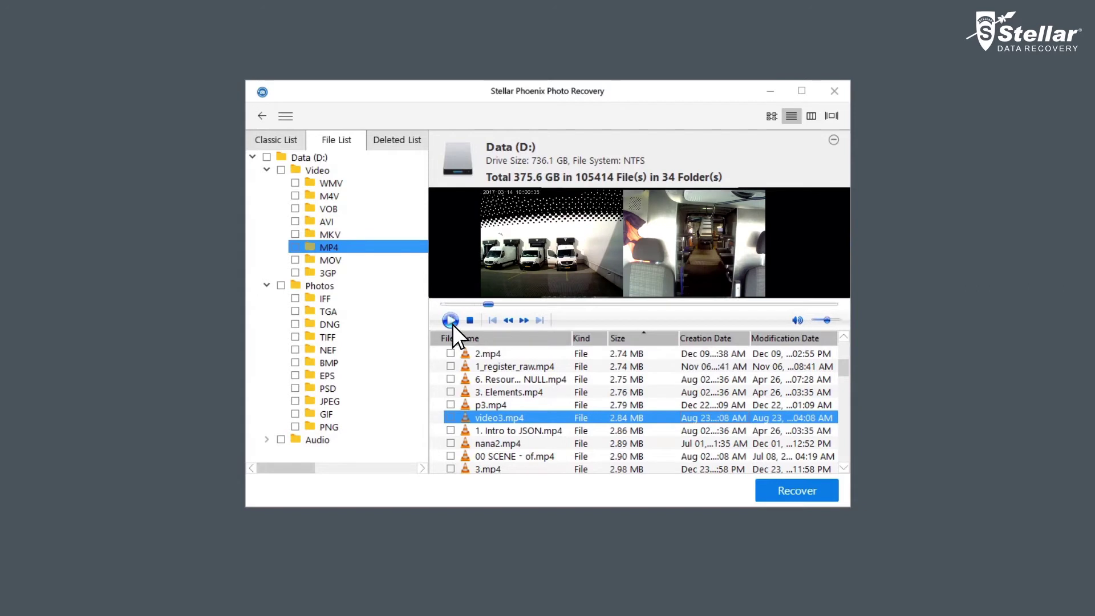
Recover video3.mp4 and the whole NEF folder (18.08 GB) into C:\Recovered
click(451, 418)
click(295, 350)
click(811, 496)
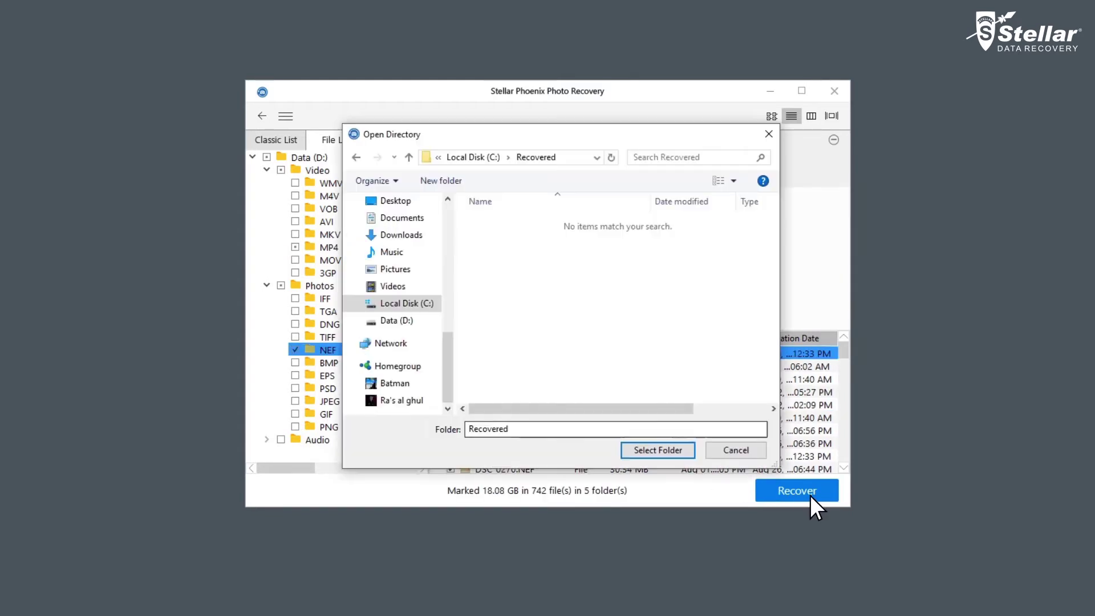
click(670, 454)
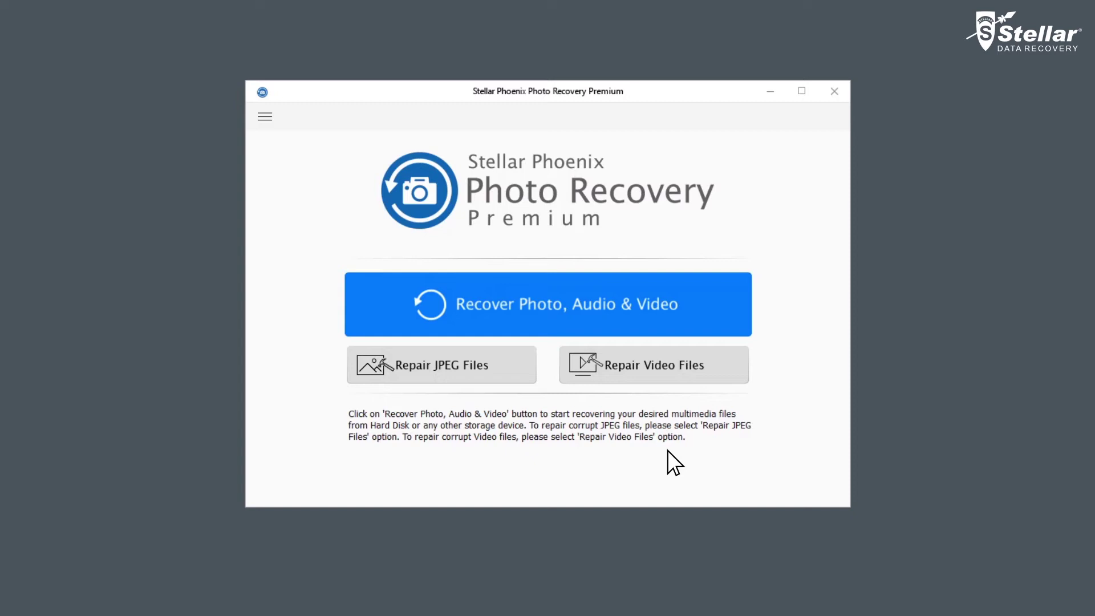
Open JPEG Repair and add DSC_0020.jpg and DSC_0049.jpg from the Slideshow folder
click(449, 374)
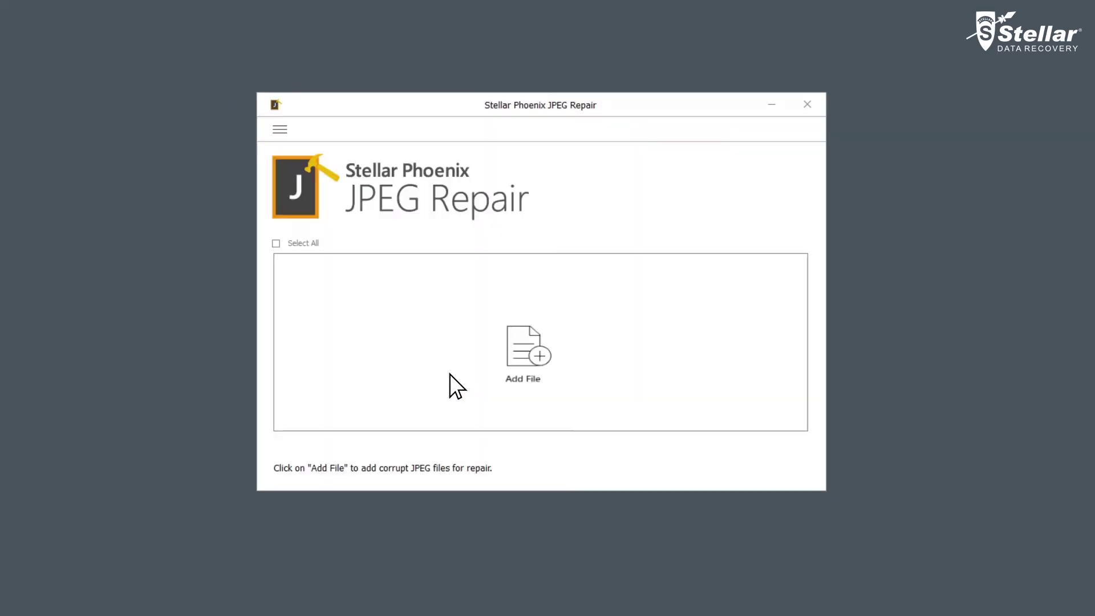
click(539, 365)
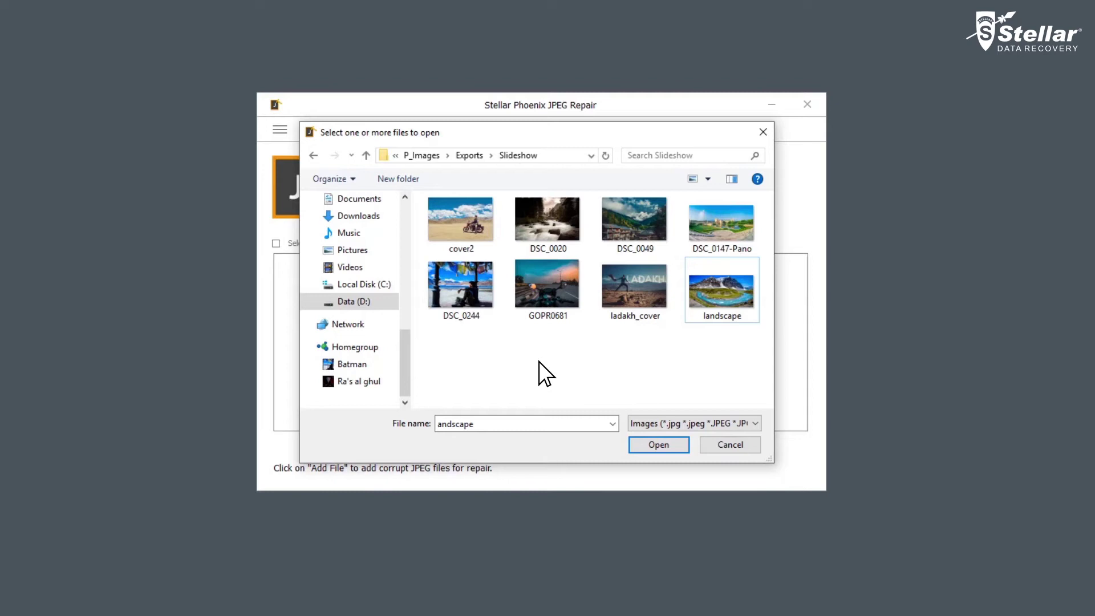
click(570, 239)
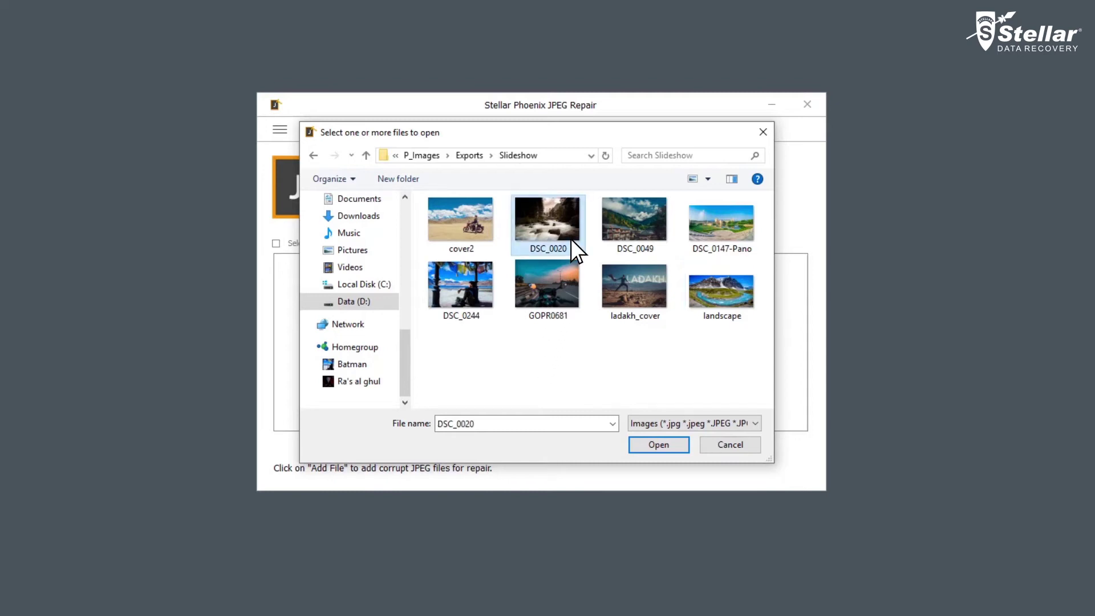
ctrl+click(660, 241)
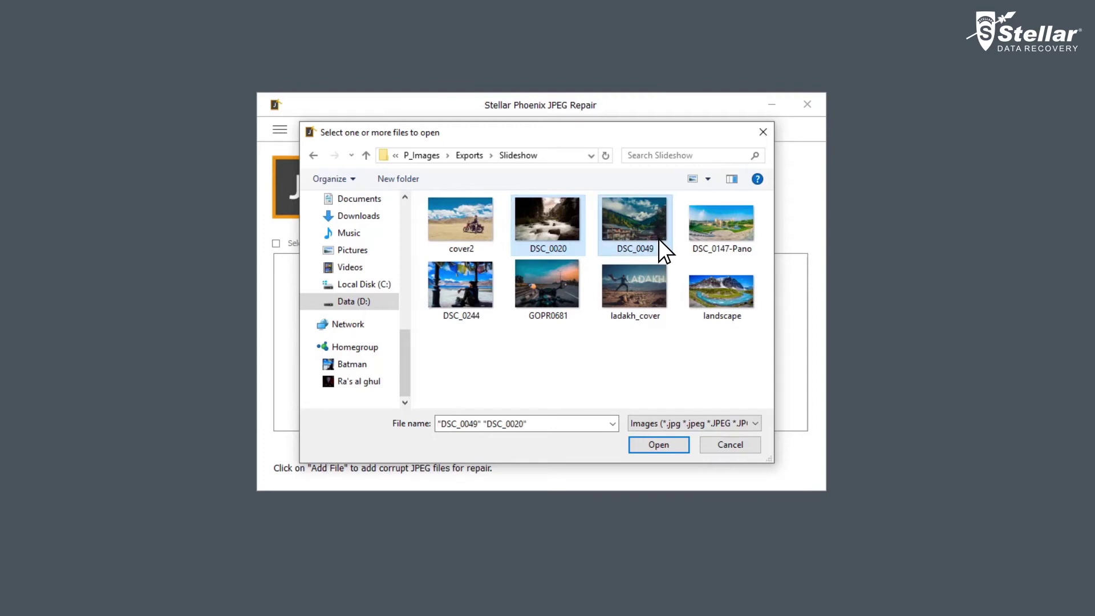
click(670, 449)
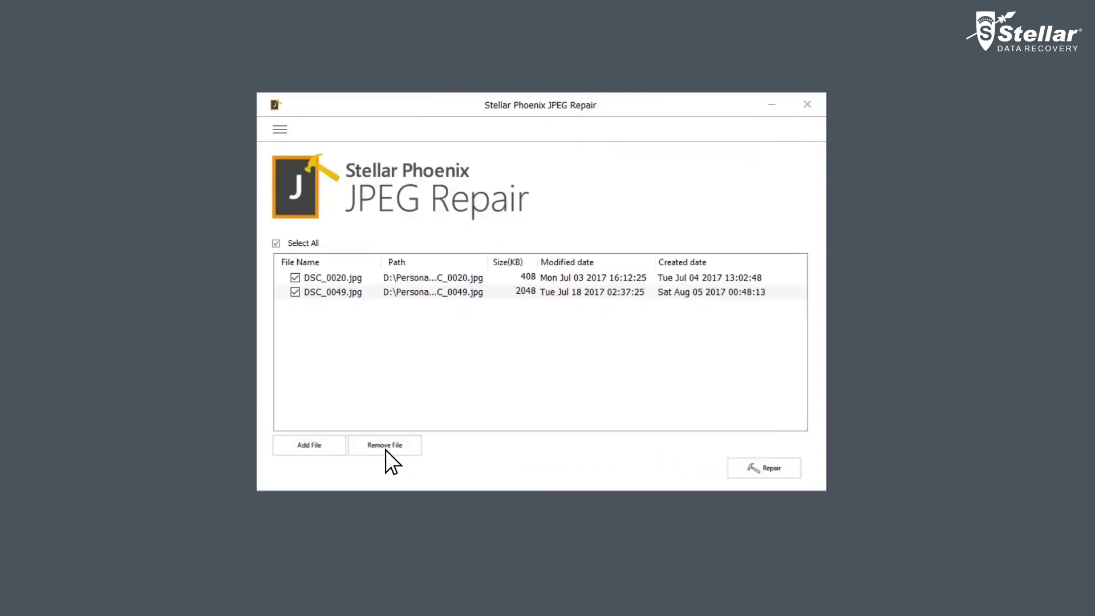
Repair both JPEGs and preview the repaired DSC_0020.jpg
click(768, 469)
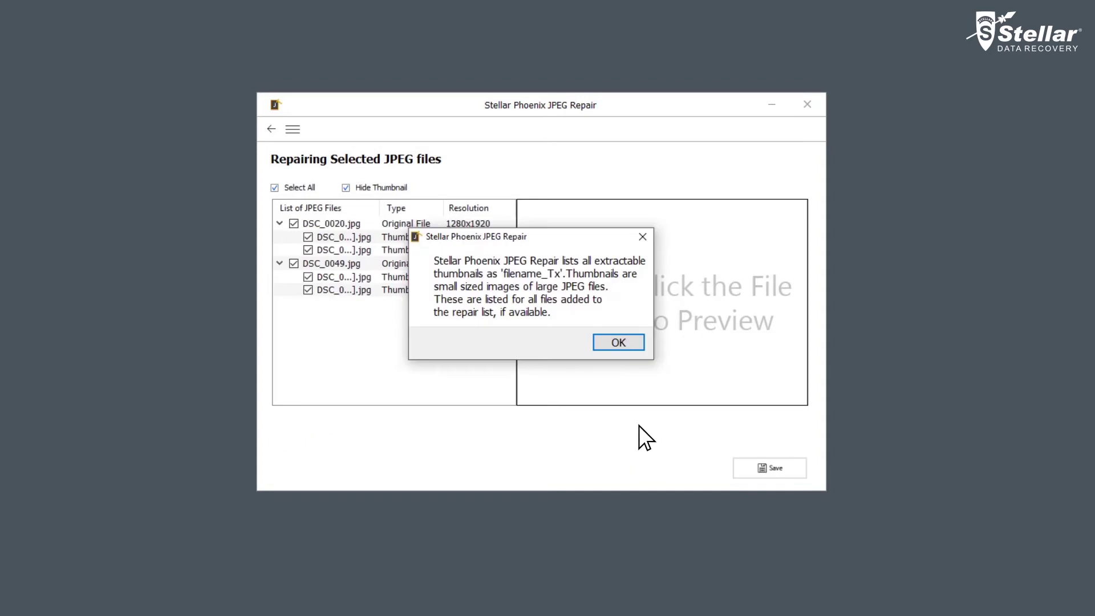
click(621, 343)
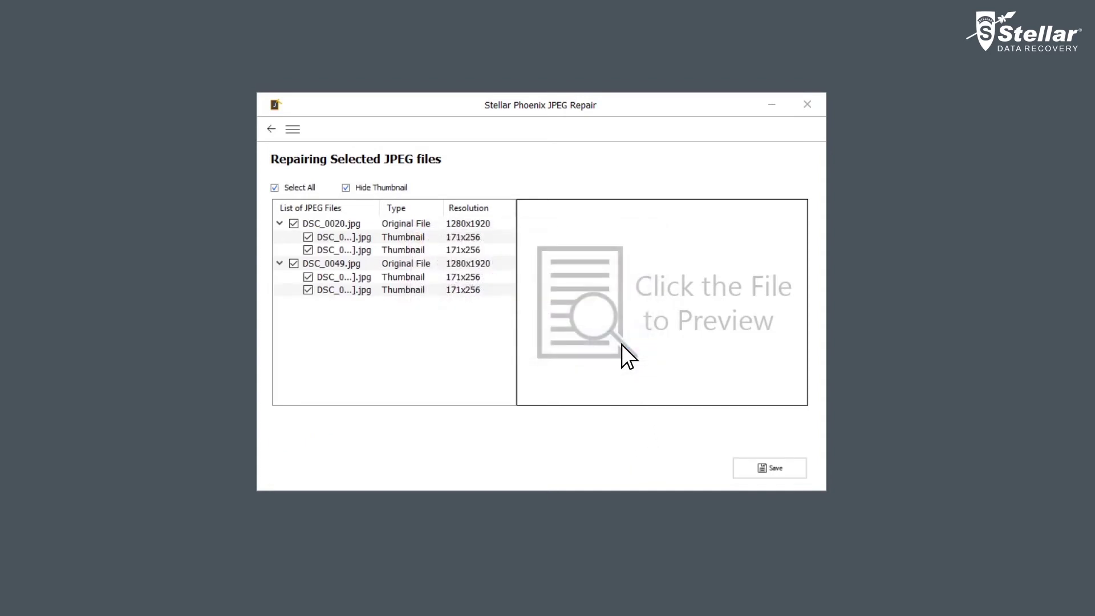
click(496, 225)
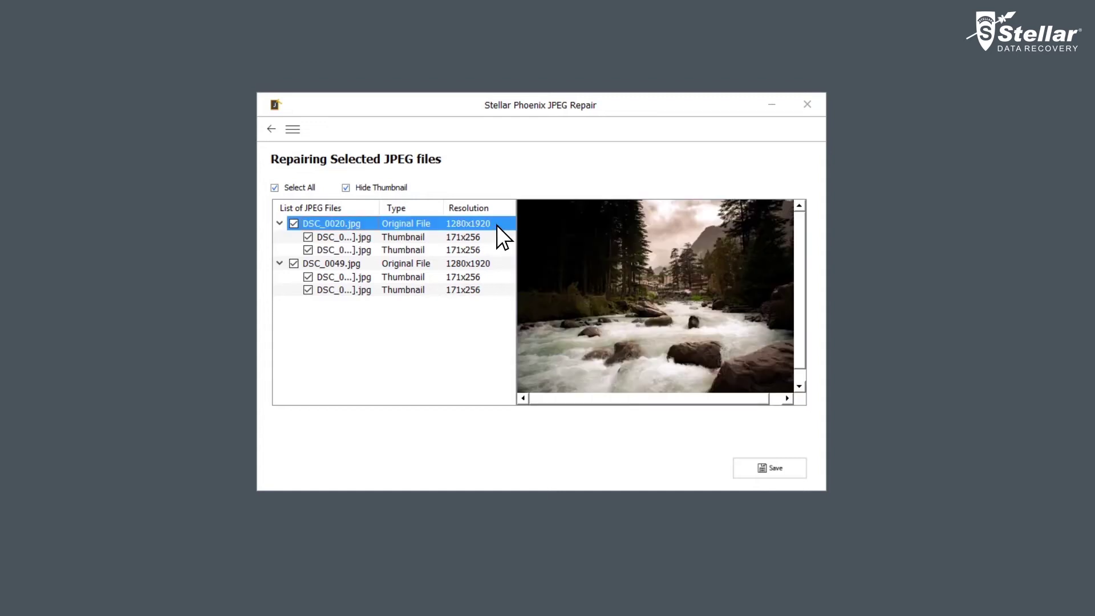
Preview DSC_0049.jpg and its first thumbnail, then hide thumbnail entries from the list
click(496, 265)
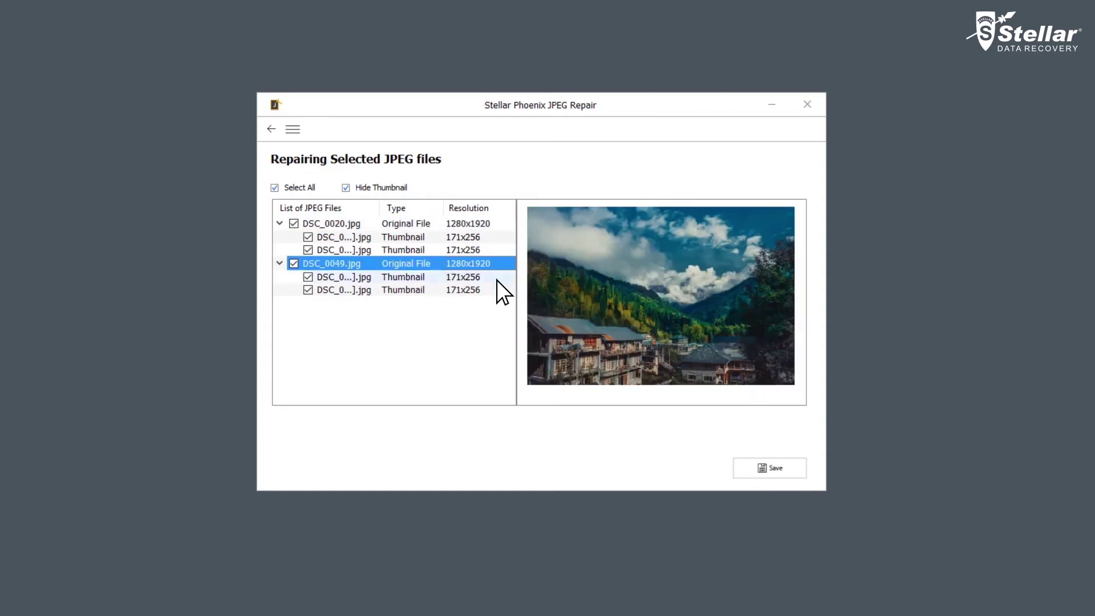
click(496, 279)
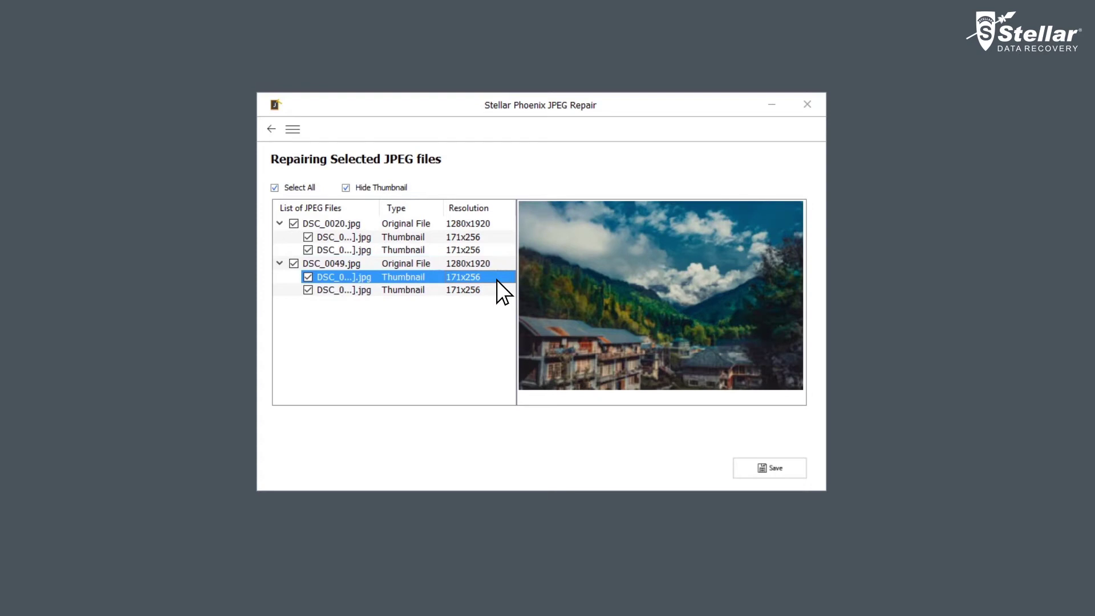
click(346, 187)
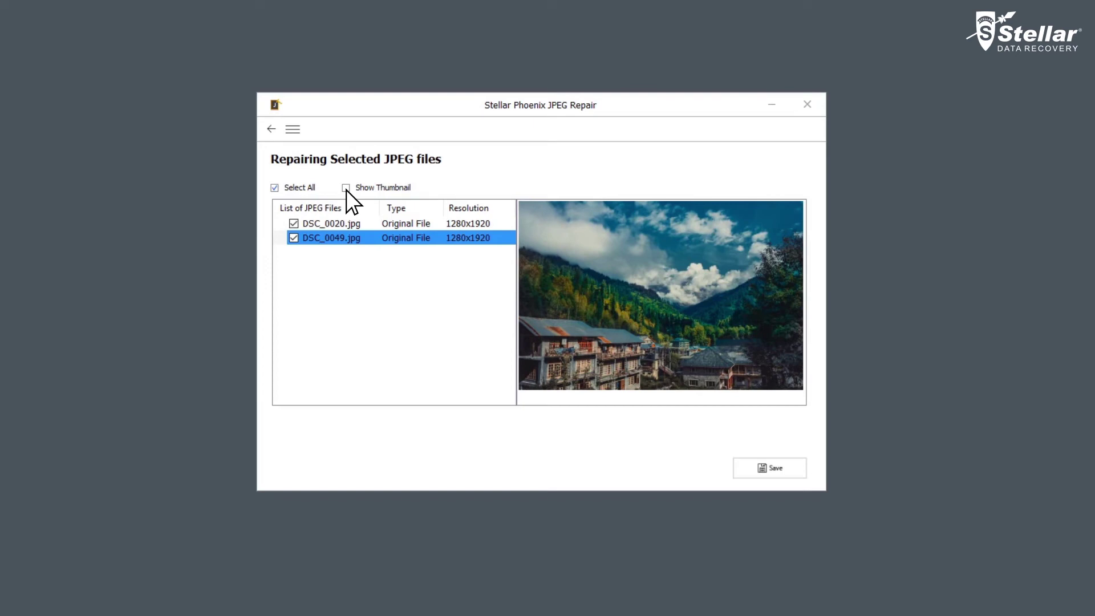
Save the repaired DSC_0020 and DSC_0049 to C:\Recovered and open the output folder
click(778, 473)
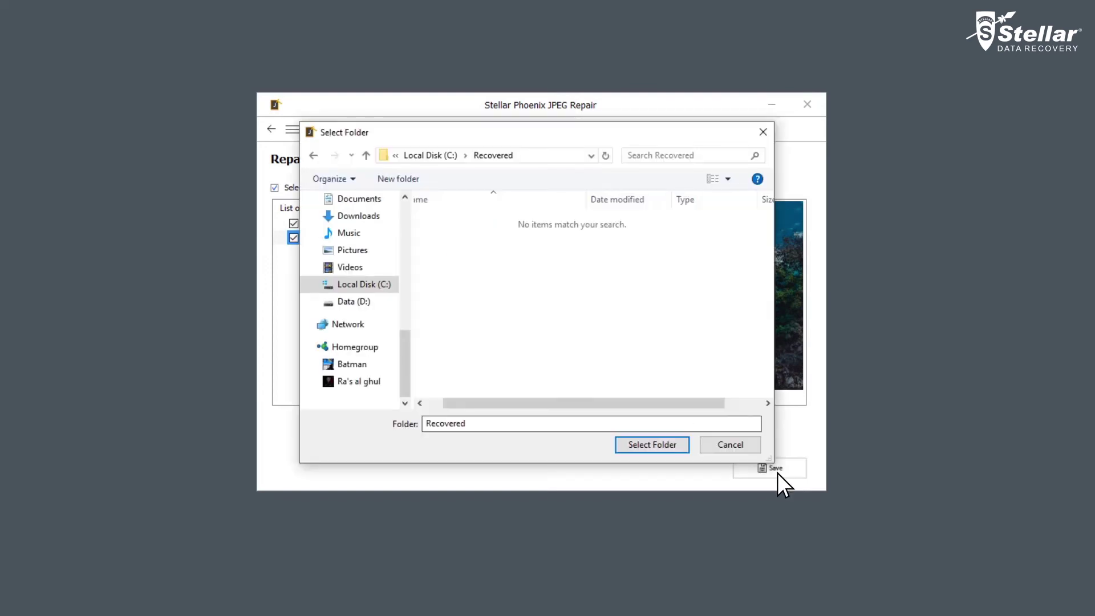
click(661, 454)
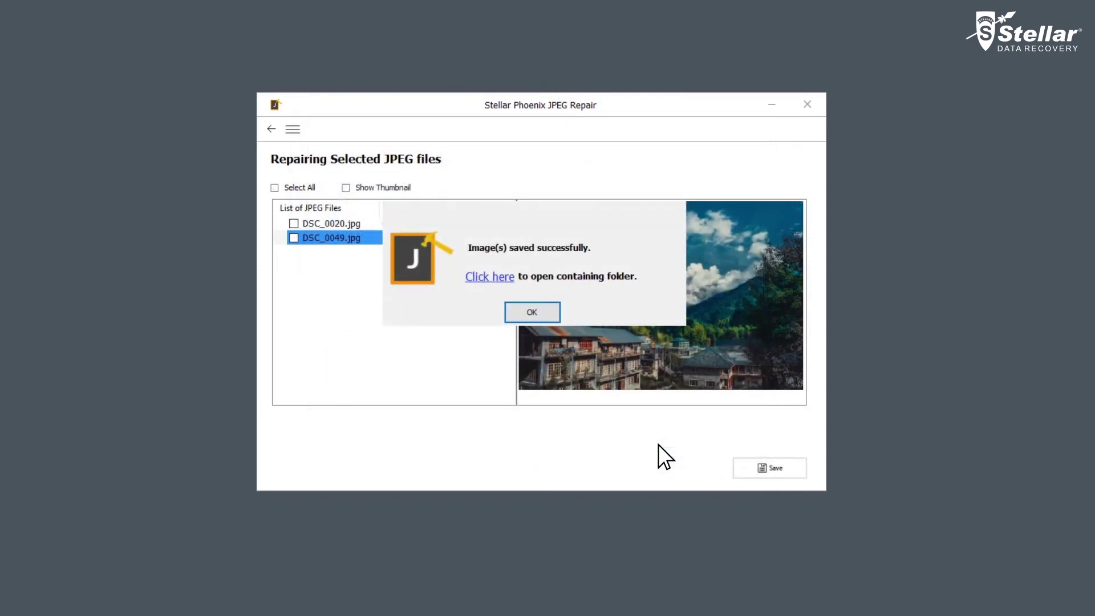
click(480, 276)
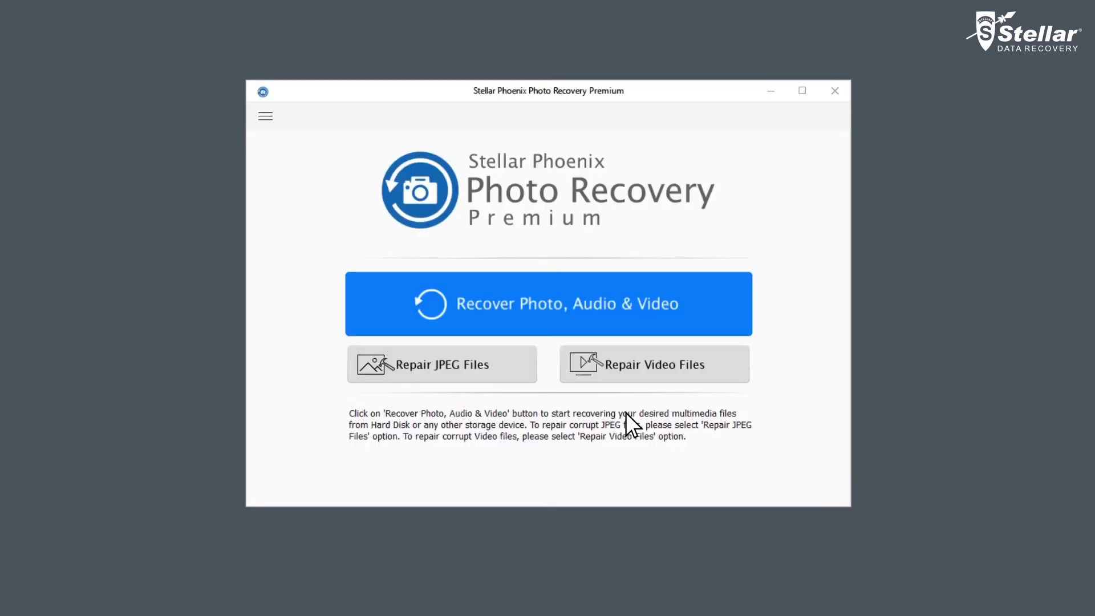
Load Sample (1) through Sample (4) into Video Repair and repair them
click(700, 373)
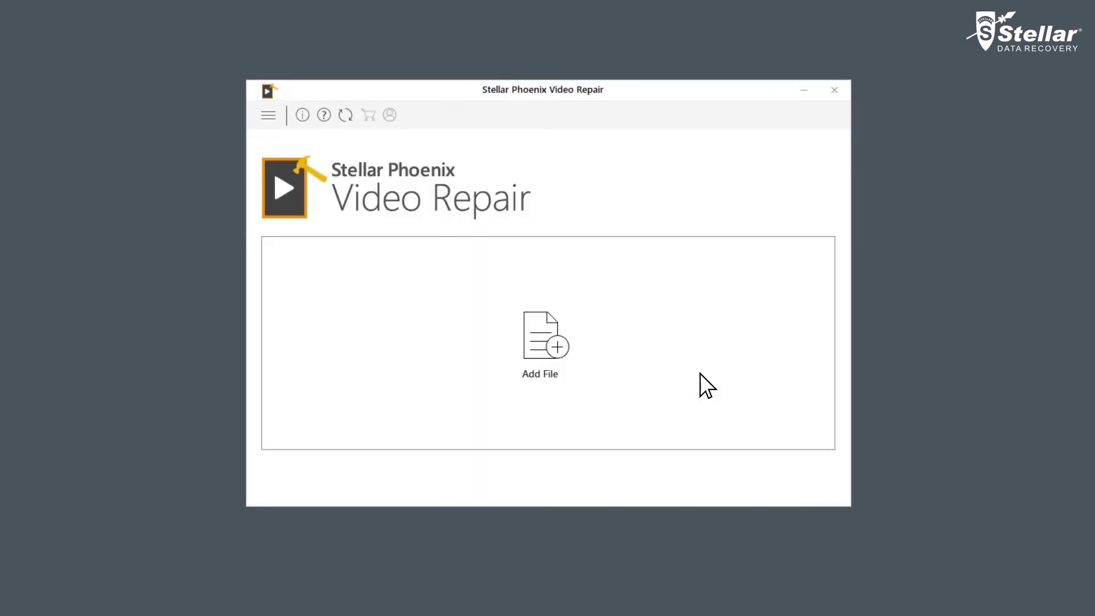
click(566, 350)
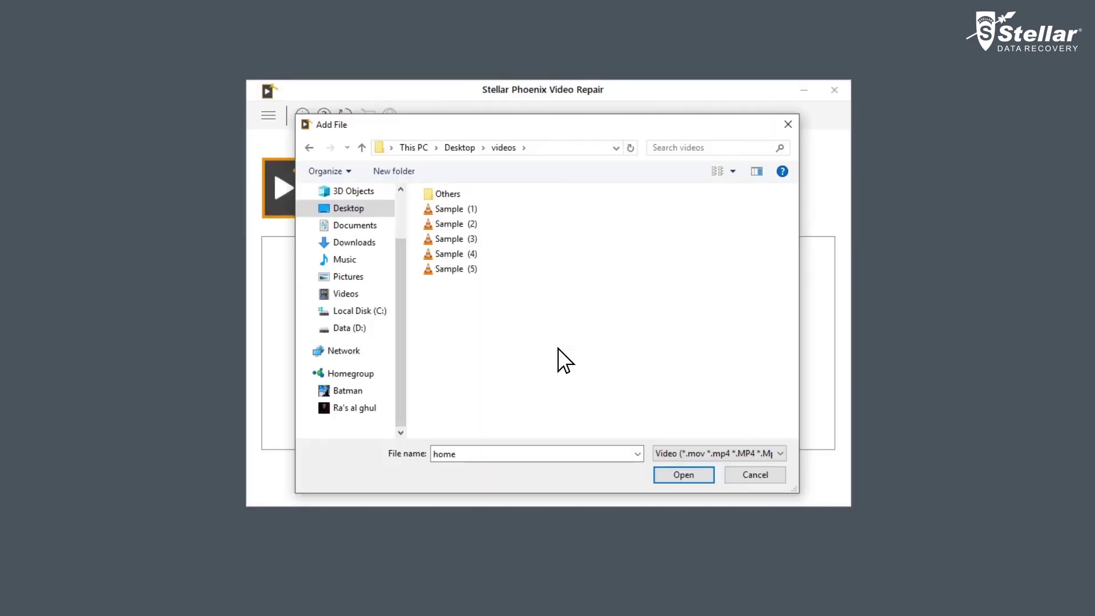
click(488, 212)
shift+click(489, 253)
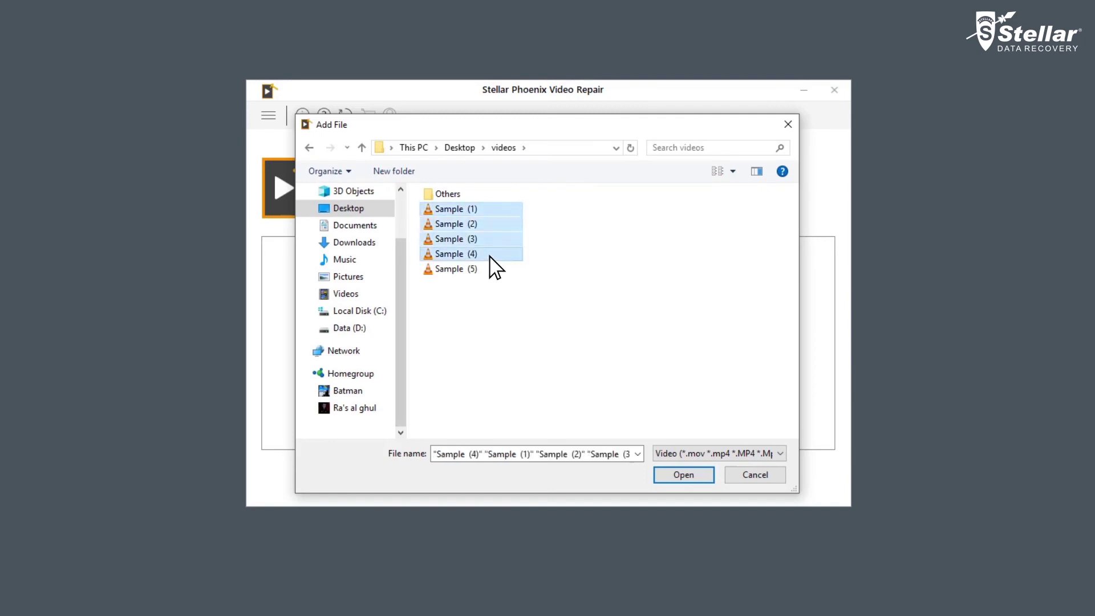
click(684, 475)
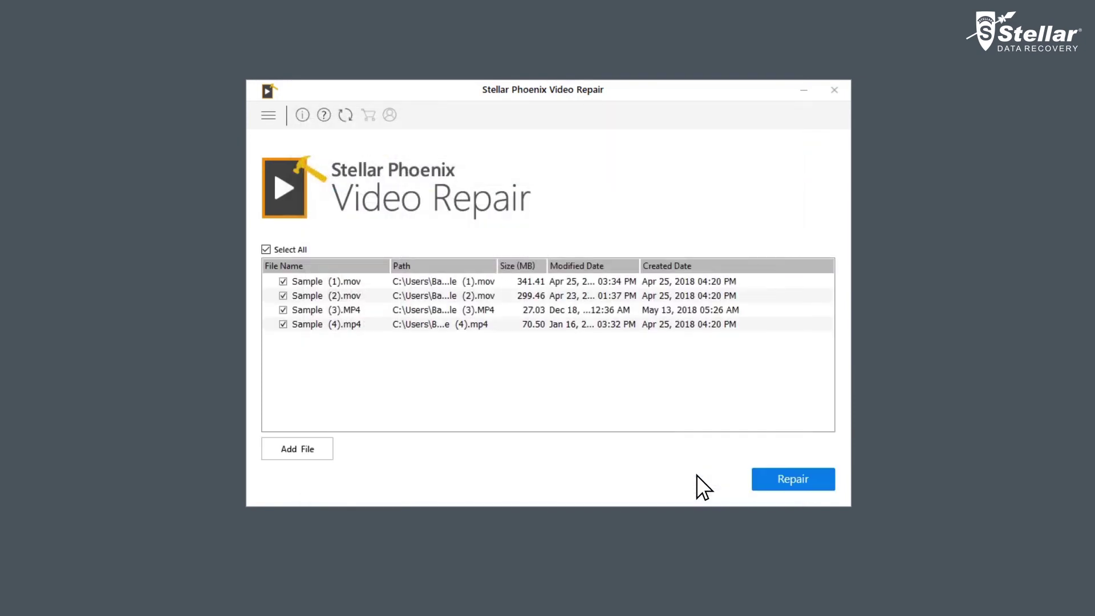
click(802, 479)
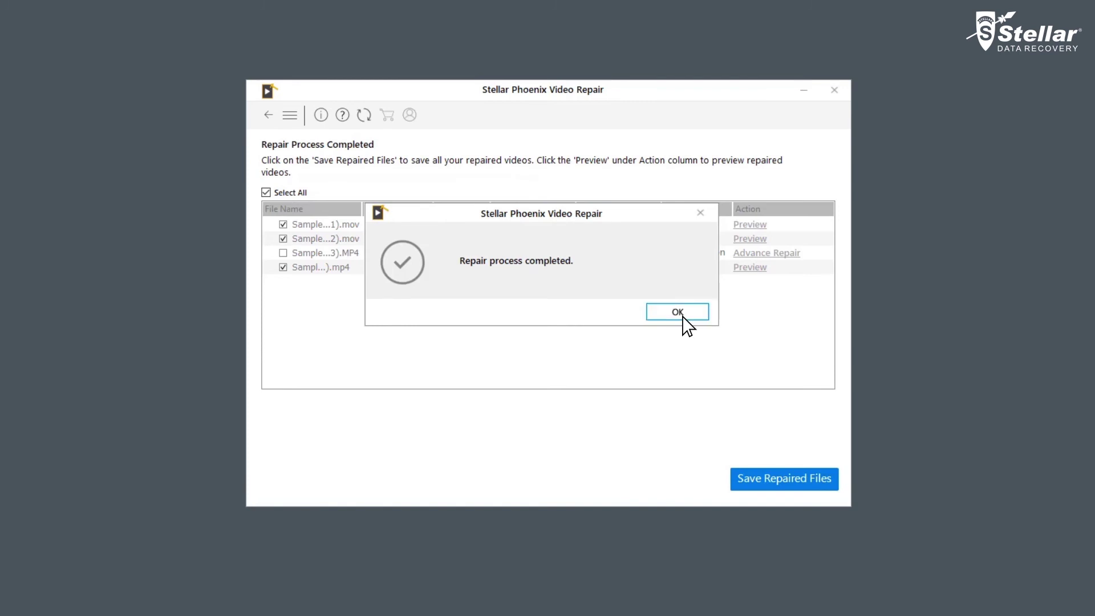
Advance-repair Sample (3).MP4 using Sample (5).mov as the reference video
click(683, 315)
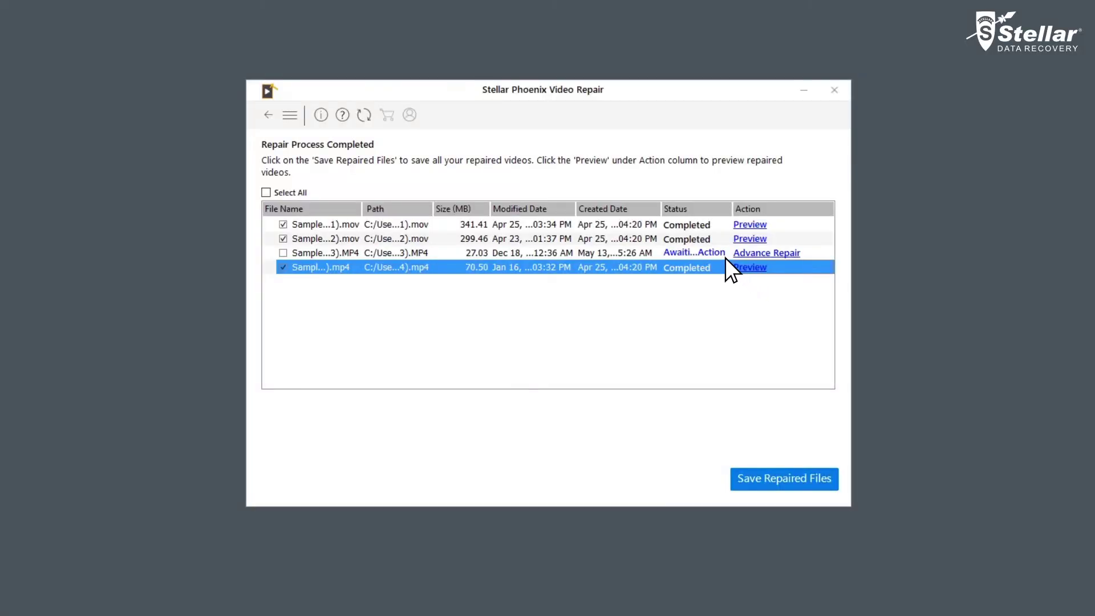
click(792, 253)
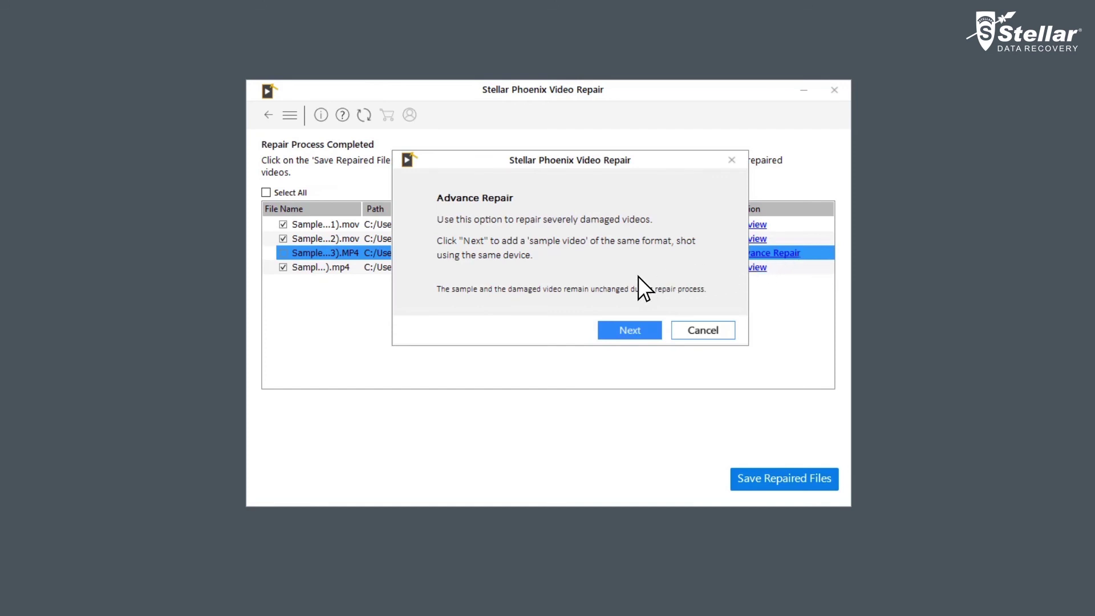
click(644, 341)
click(721, 233)
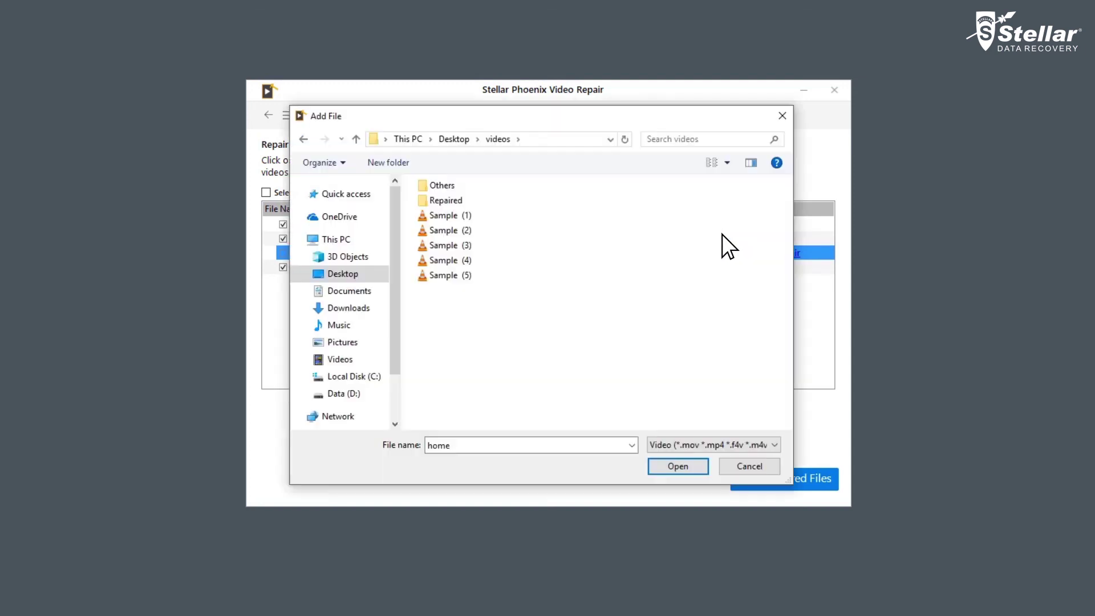
double_click(463, 275)
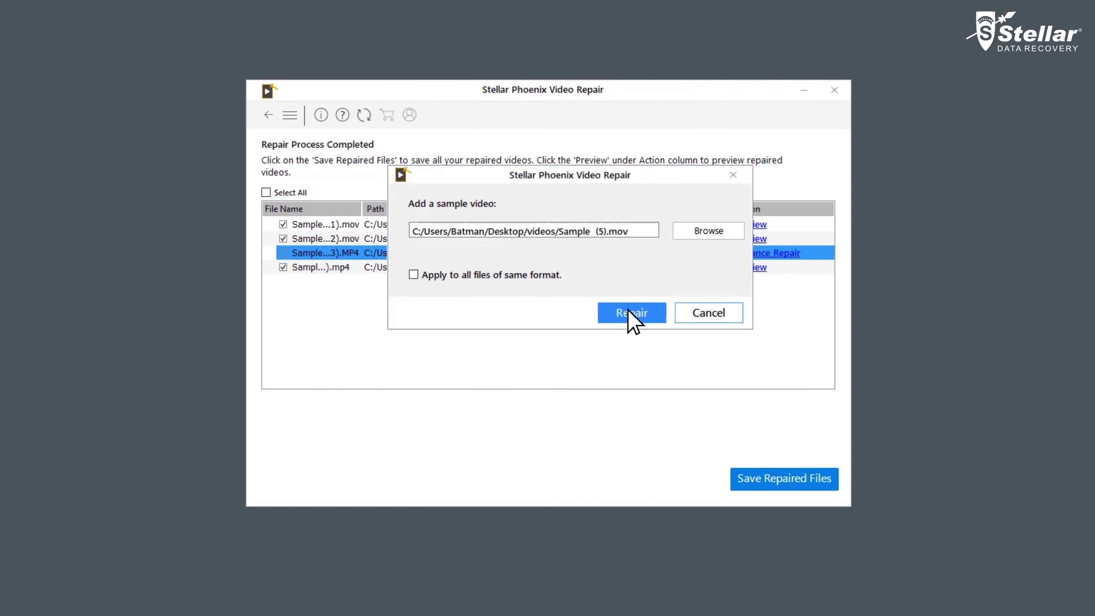
click(653, 313)
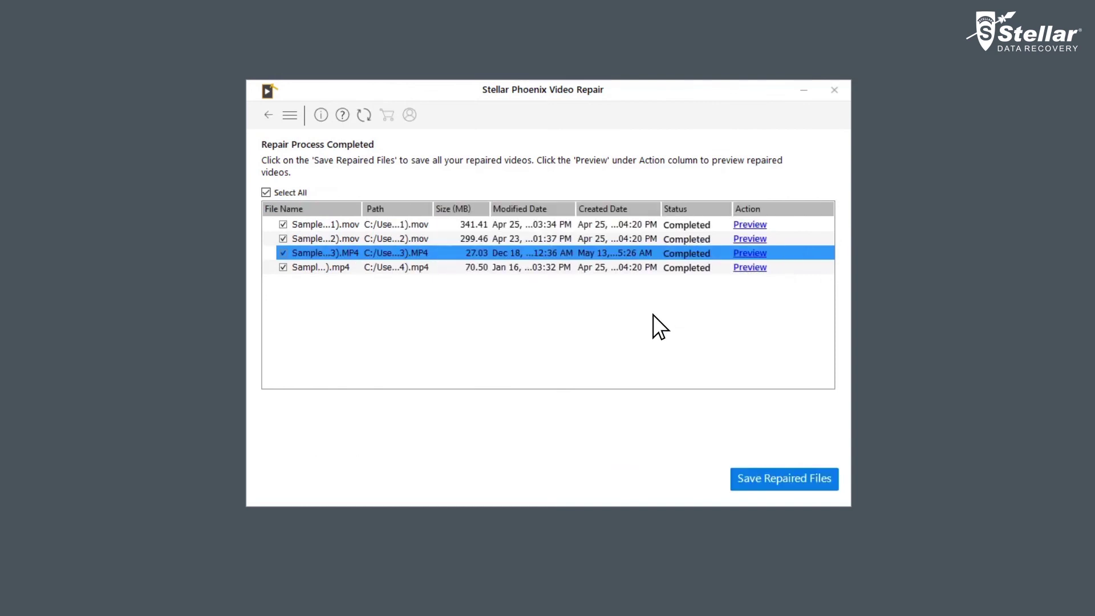
Save all four repaired videos to the custom location D:\Recovered
click(817, 483)
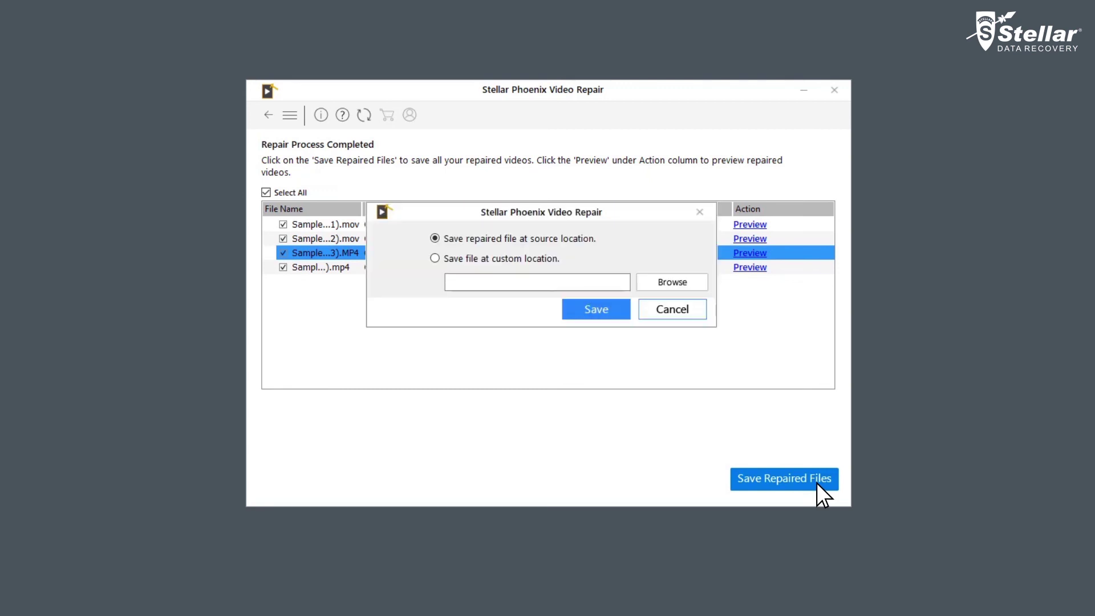
click(435, 258)
click(685, 285)
click(685, 464)
click(618, 312)
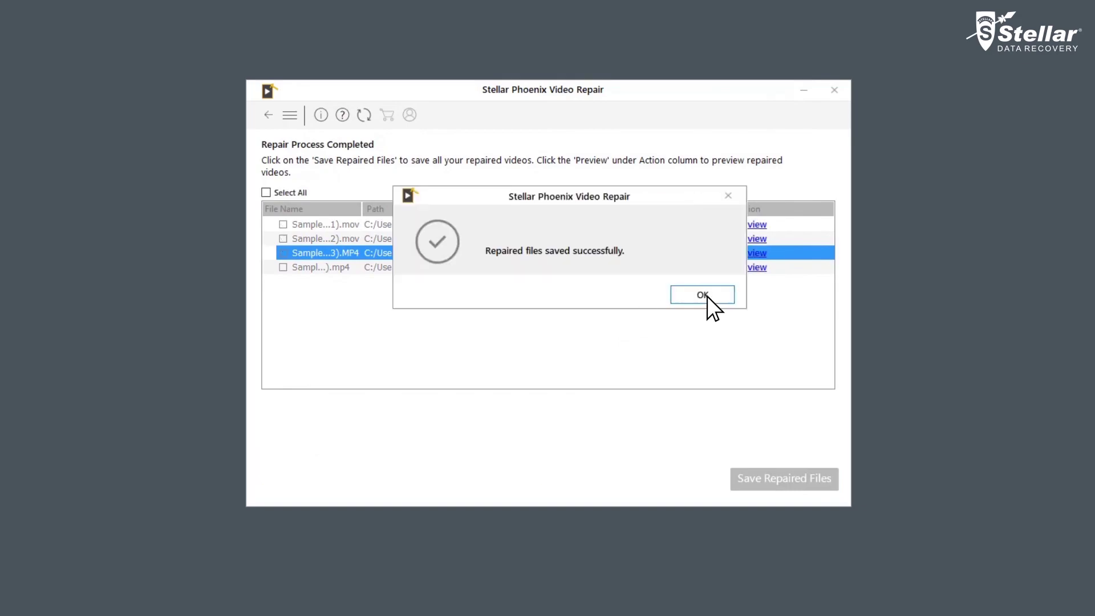